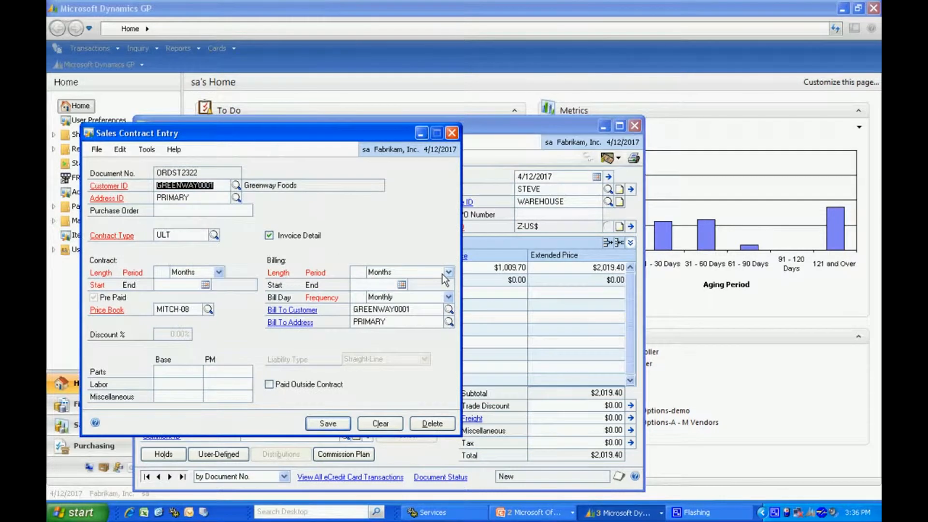
- Set the contract length to 24 months with a start date of 5/1/2017
key(Tab)
key(Tab)
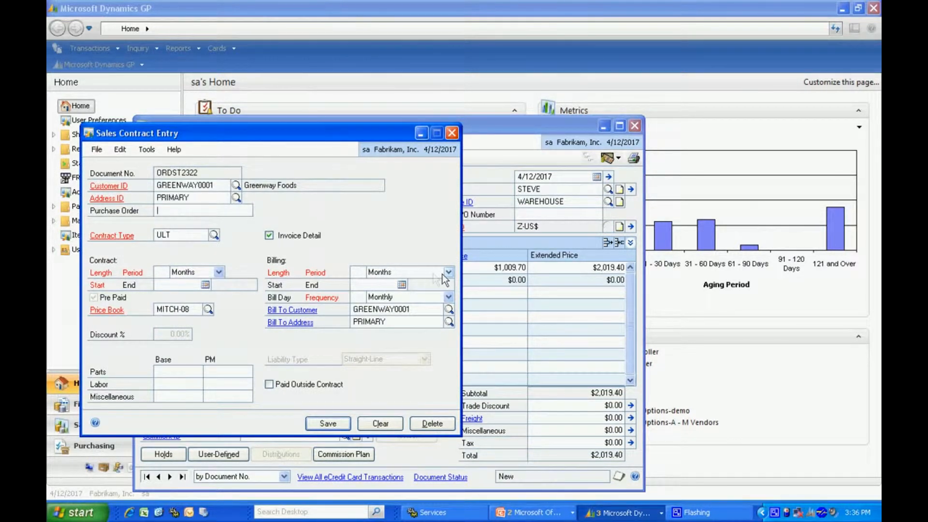
click(165, 271)
text(24)
key(Tab)
key(Tab)
text(050117)
key(Tab)
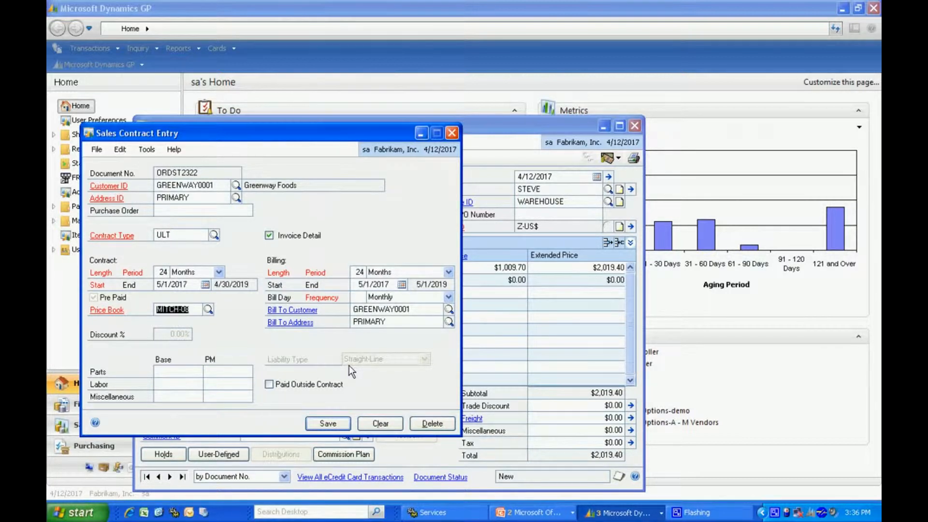
- Set the billing frequency to Annual with bill day 1 and save the sales contract
click(449, 298)
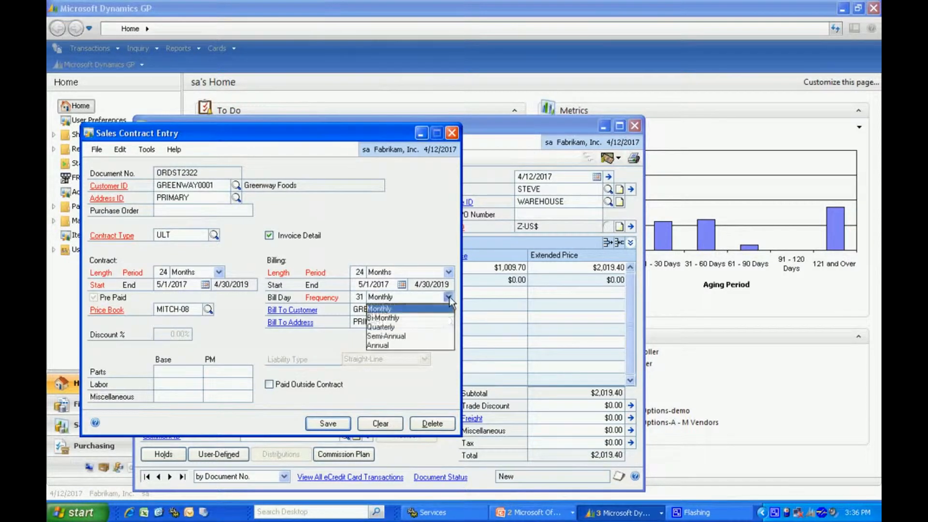
click(408, 347)
double_click(357, 297)
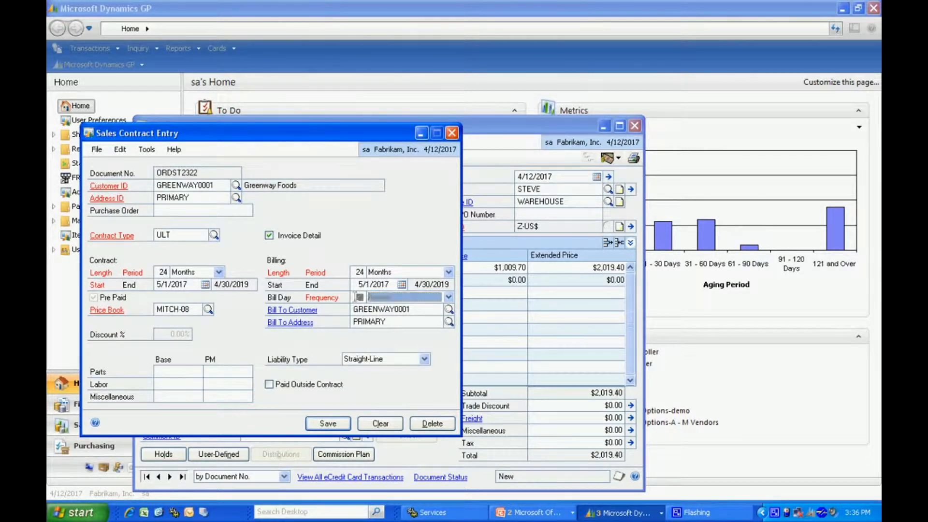
text(1)
key(Tab)
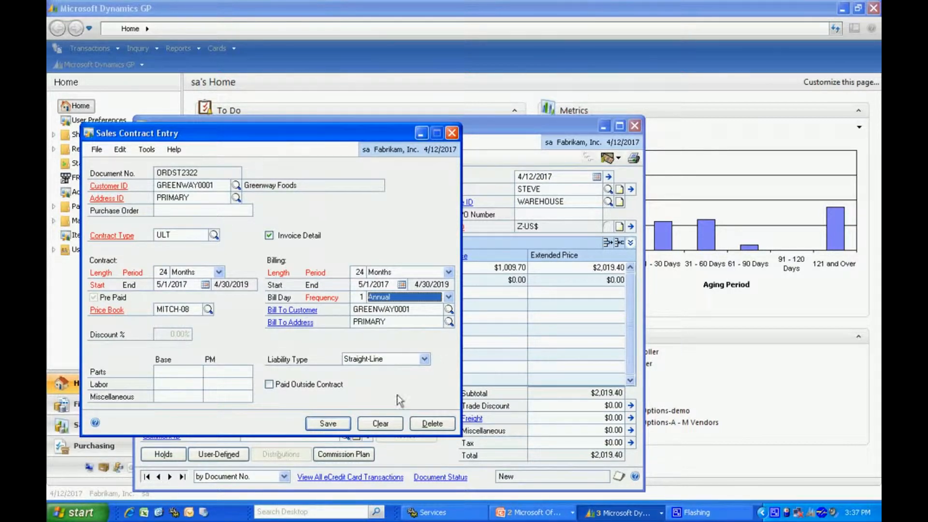
click(328, 423)
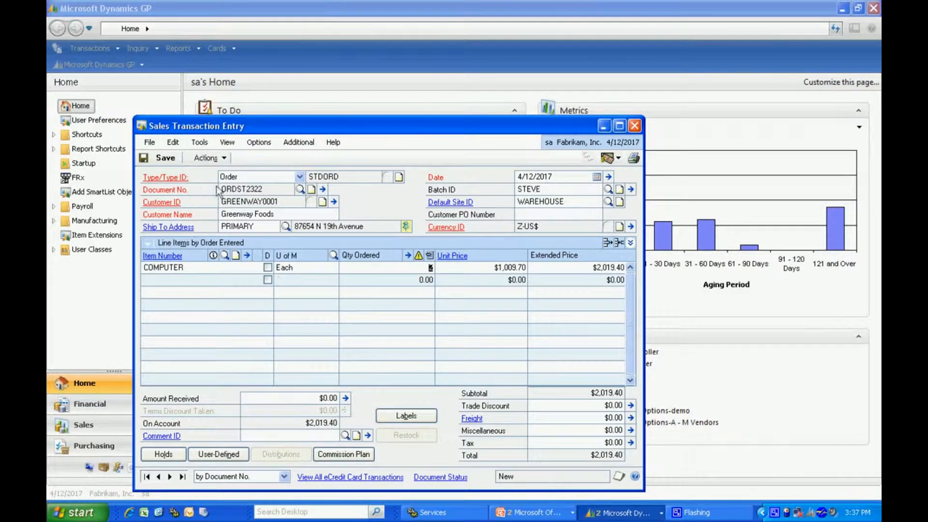
- Transfer the order to an invoice including totals and deposits, skipping the report
click(202, 158)
click(209, 173)
click(227, 290)
click(227, 303)
click(409, 409)
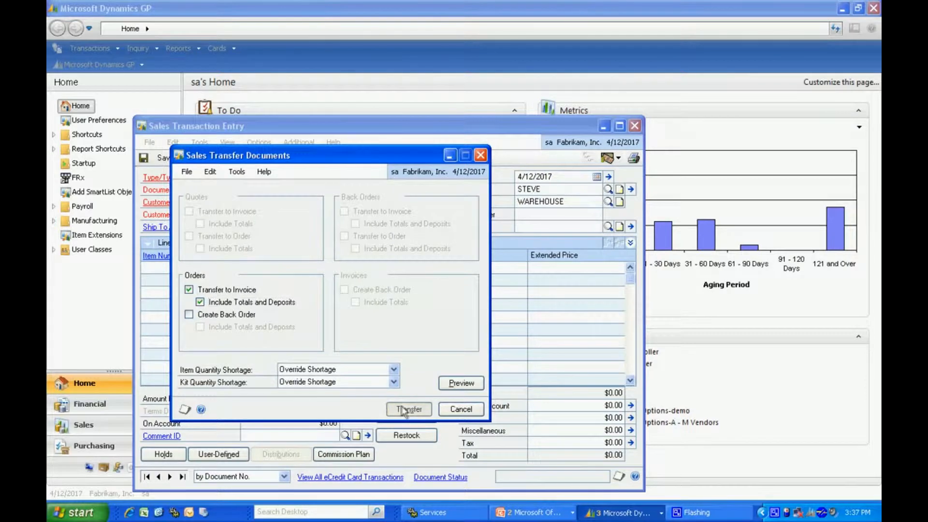
click(563, 335)
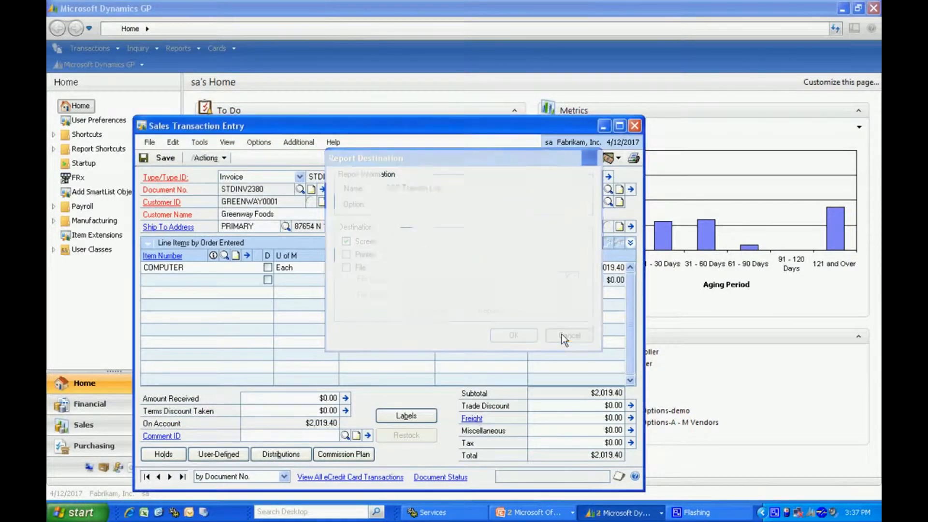
- Create contracts for the invoice and save the generated sales contract
click(483, 268)
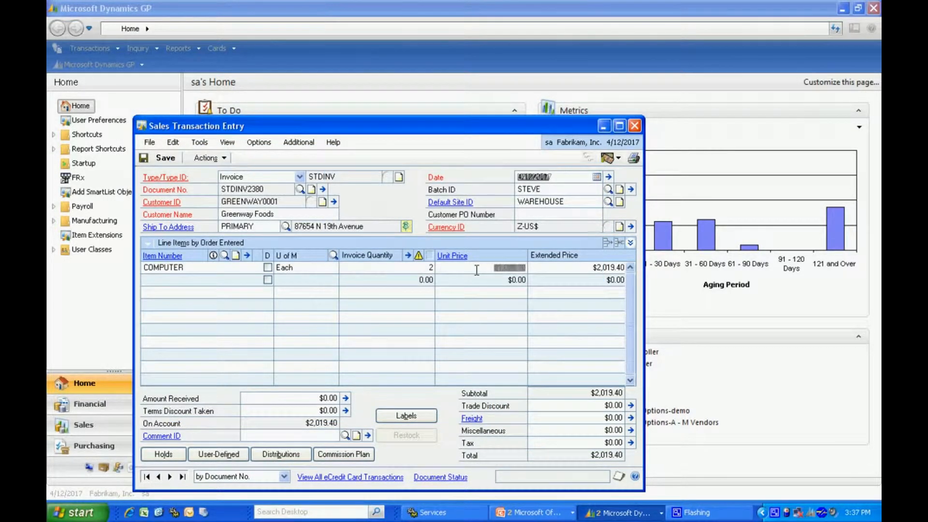
click(304, 143)
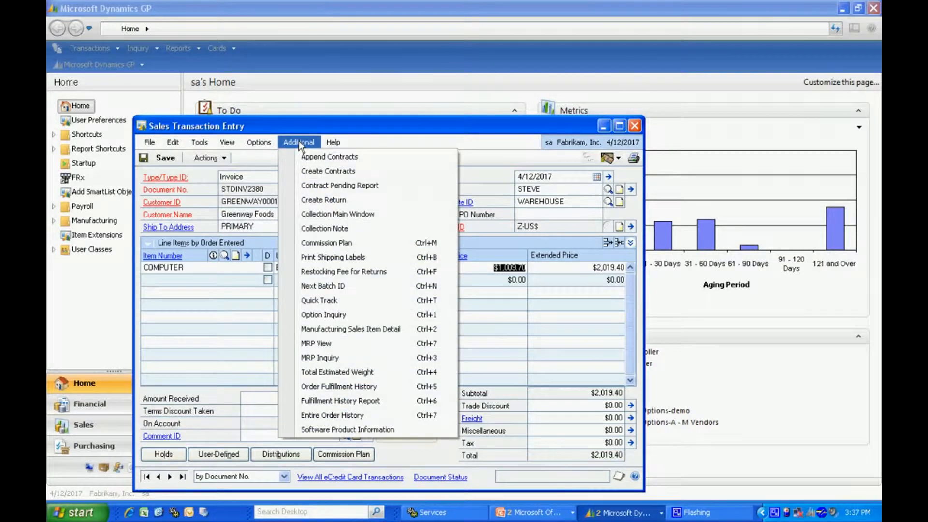
click(308, 174)
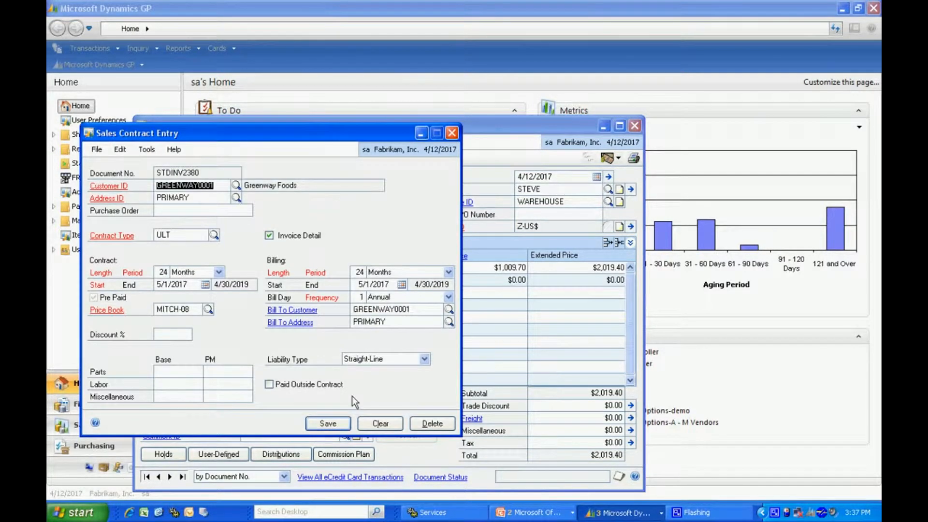
click(328, 424)
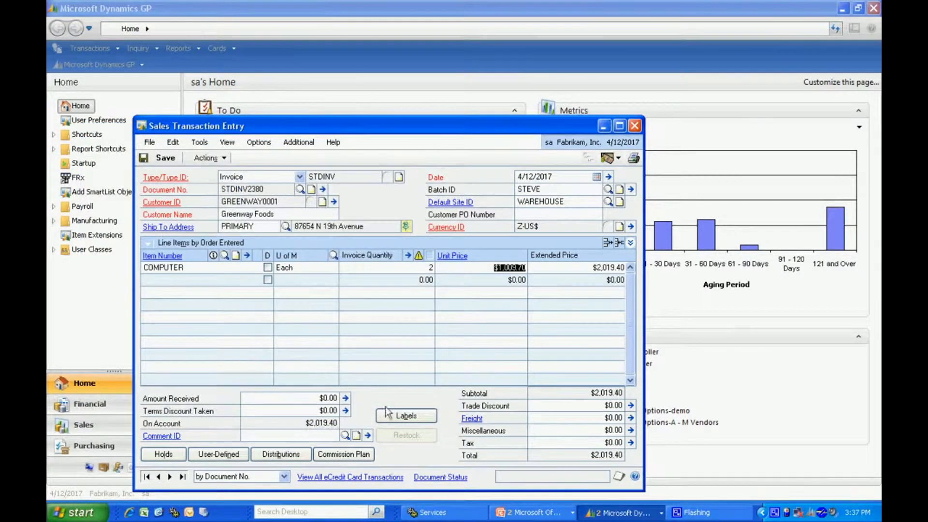
- Clear the invoice's Batch ID and save the invoice
double_click(544, 191)
key(Delete)
key(Tab)
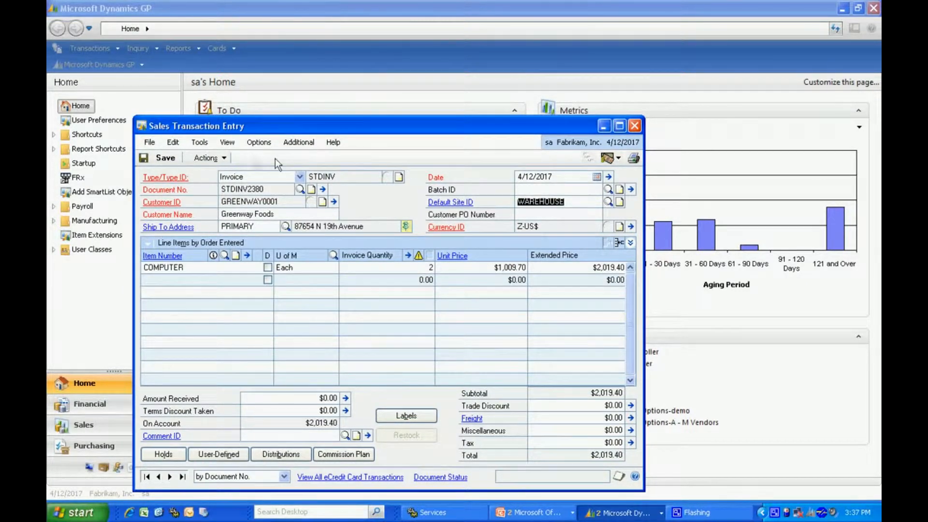
click(207, 158)
click(208, 174)
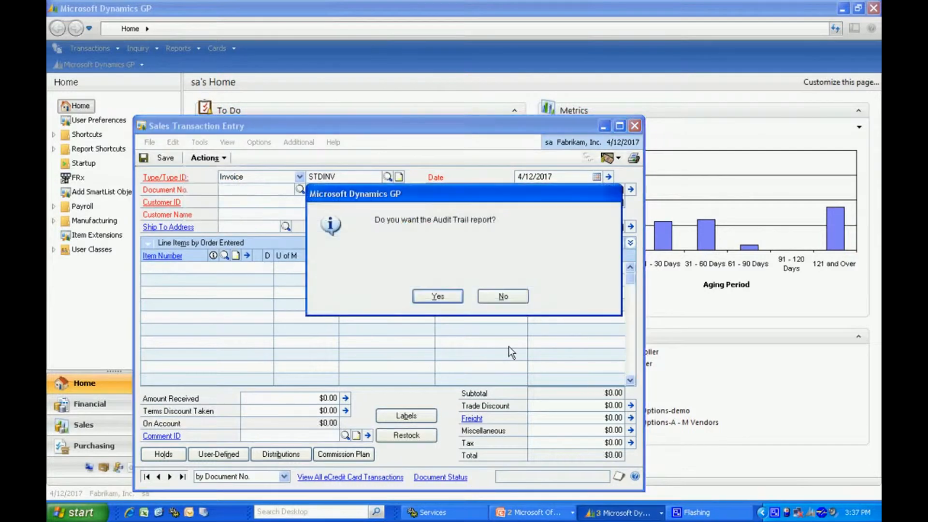
- Send the Audit Trail report to screen, review it maximised, then close it and the transaction window
click(437, 296)
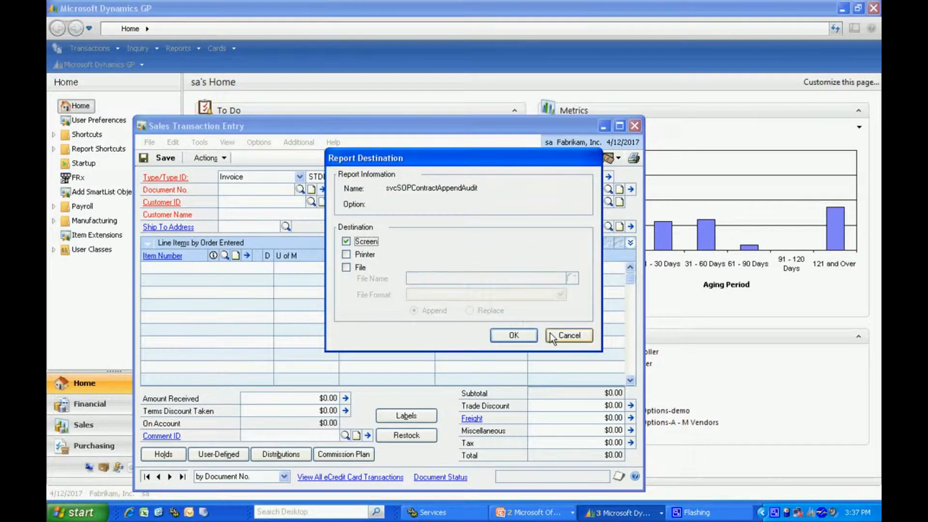
click(527, 335)
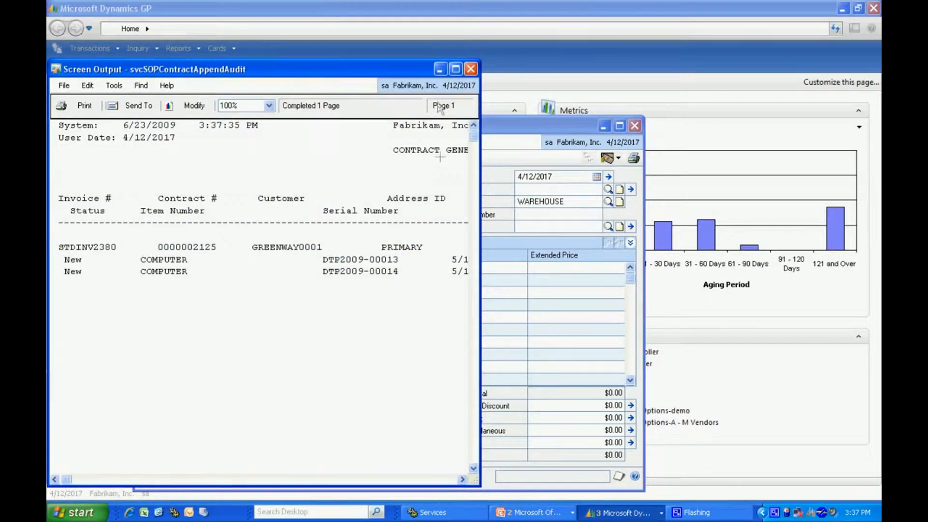
click(457, 70)
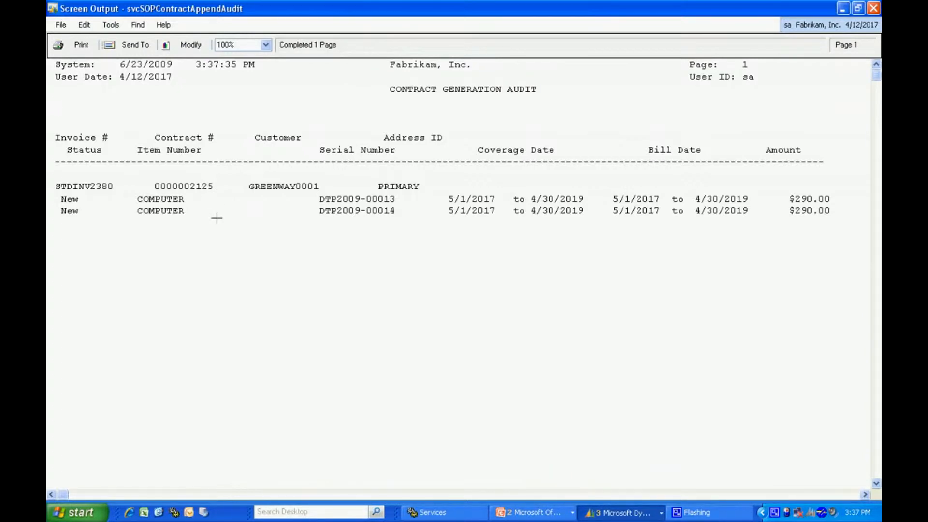
click(873, 9)
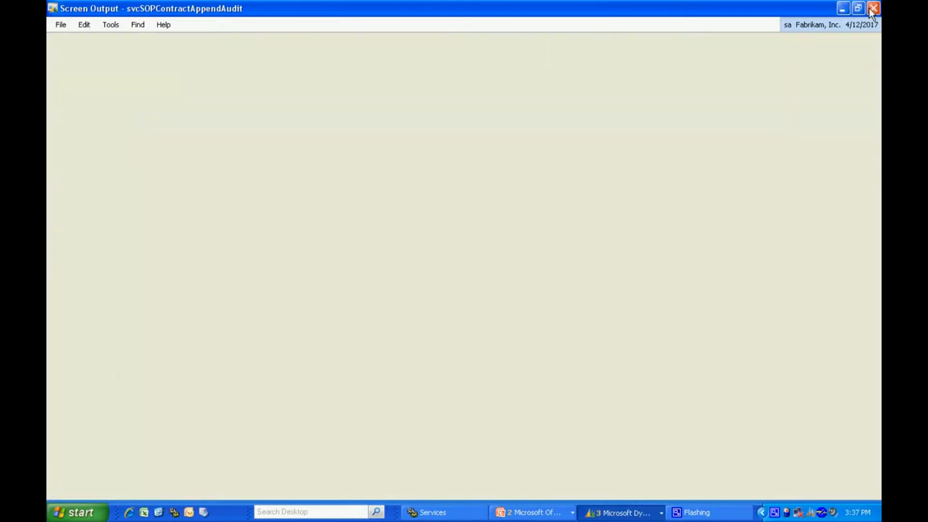
click(636, 128)
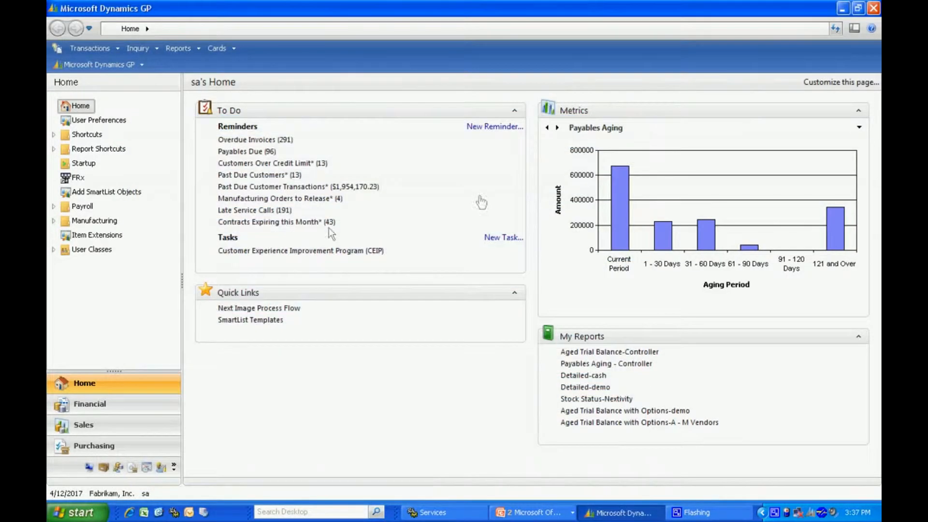
click(96, 48)
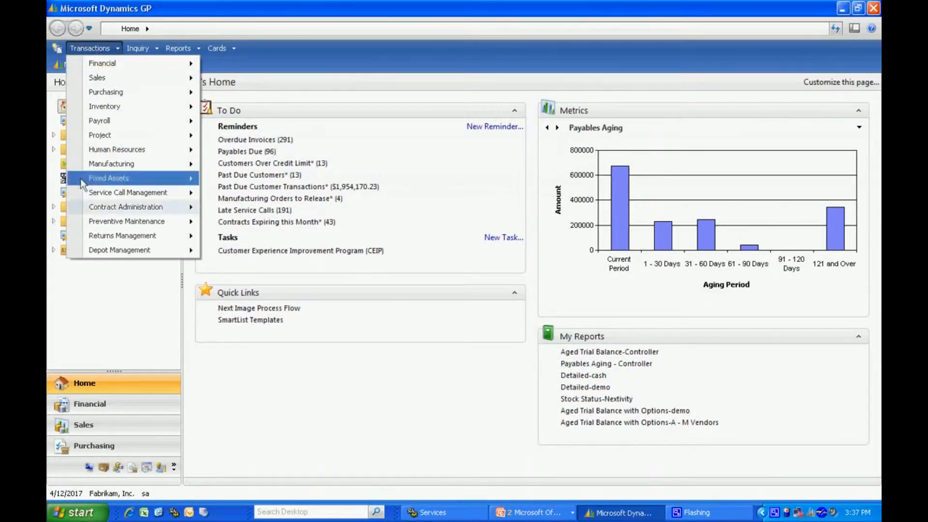
mouse_move(120, 208)
click(227, 209)
key(ctrl+l)
drag(419, 207, 420, 316)
click(326, 327)
click(353, 353)
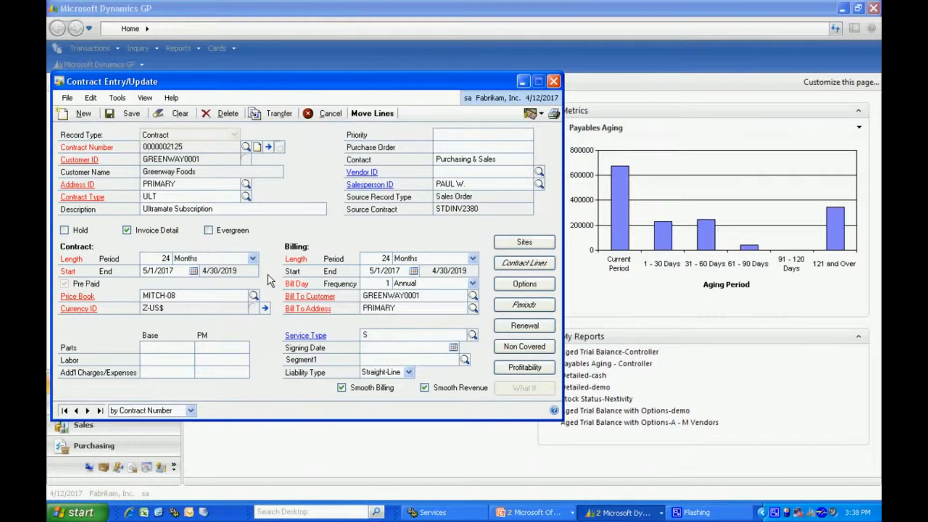
- Open the contract lines and view the equipment record for DTP2009-00013
click(520, 265)
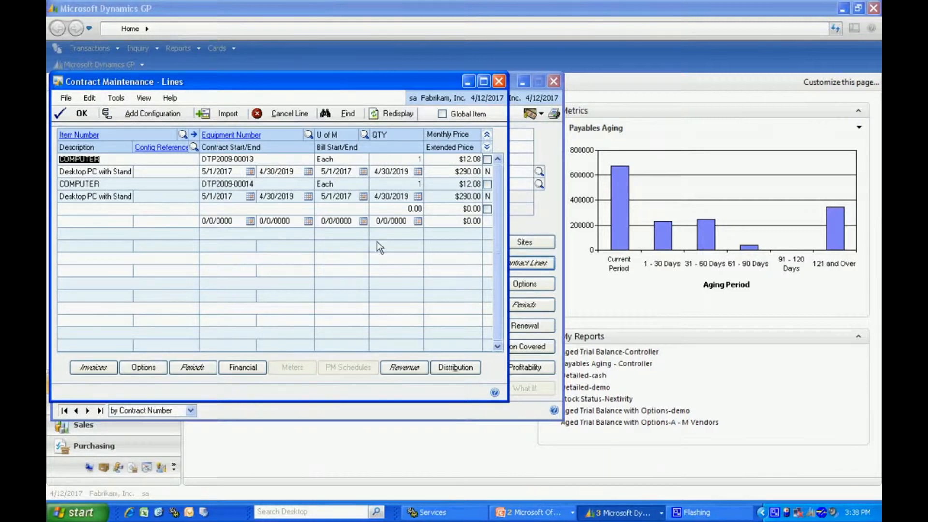
click(233, 136)
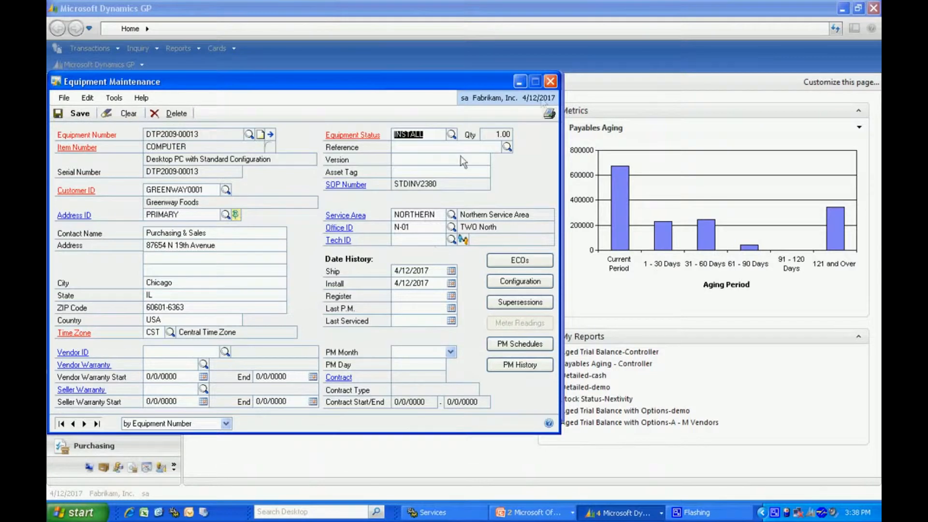
click(554, 84)
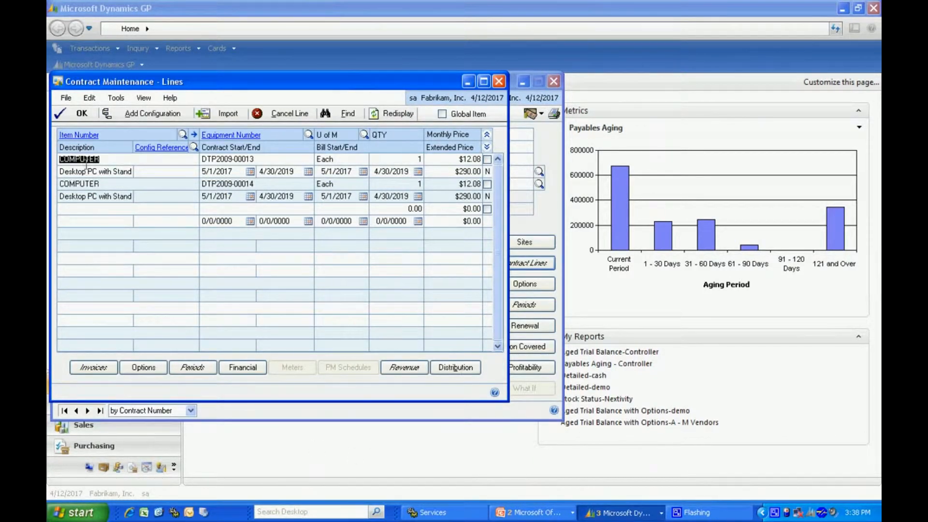
- Review the first line's invoice records and its revenue summary by fiscal period
click(93, 367)
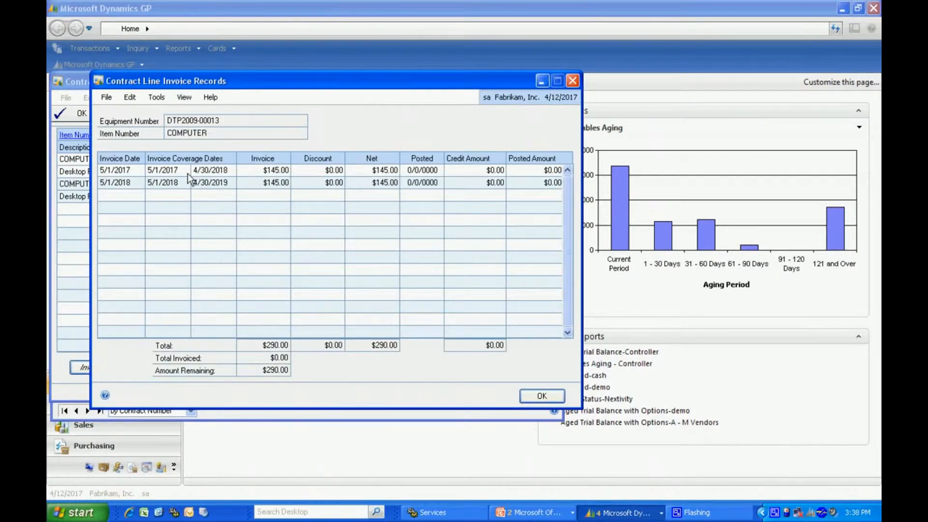
click(536, 396)
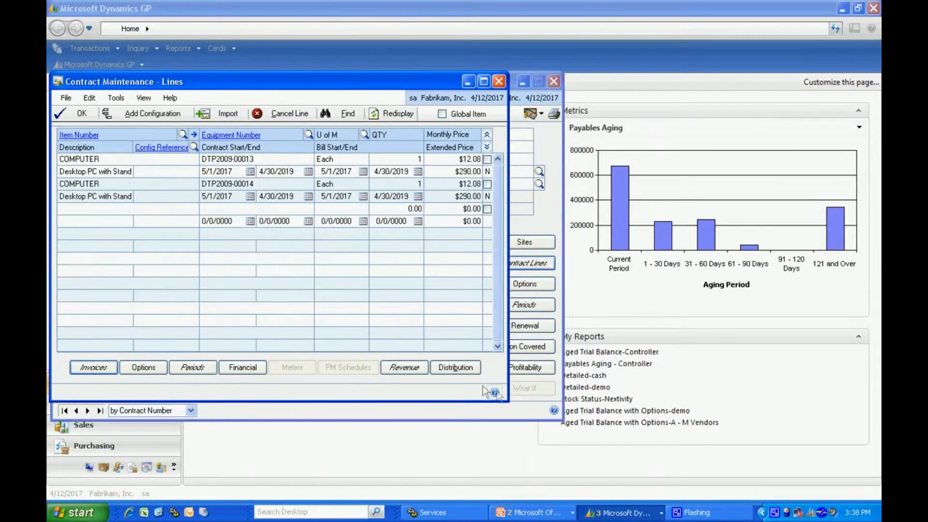
click(406, 368)
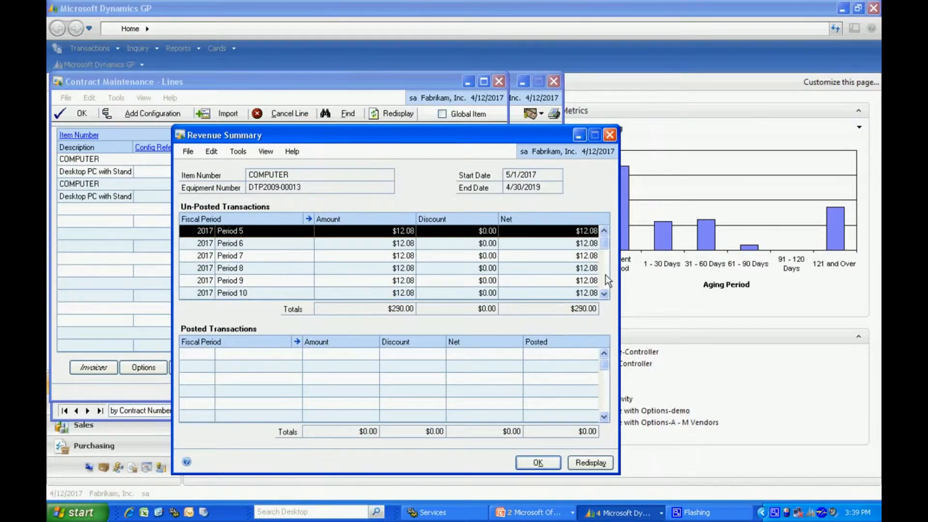
scroll(605, 275, down, 4)
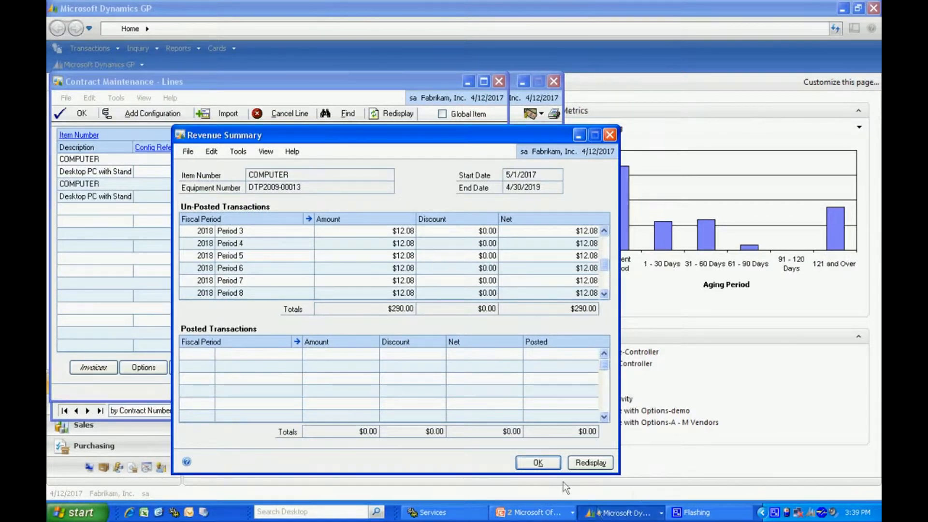
click(539, 463)
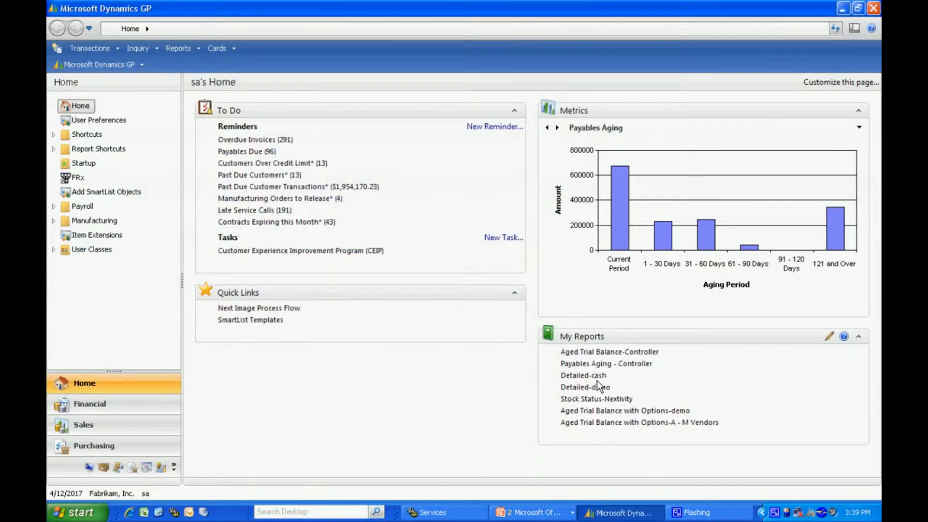
- Open Contract Billing and set the due date to 5/1/2017
click(80, 48)
mouse_move(126, 208)
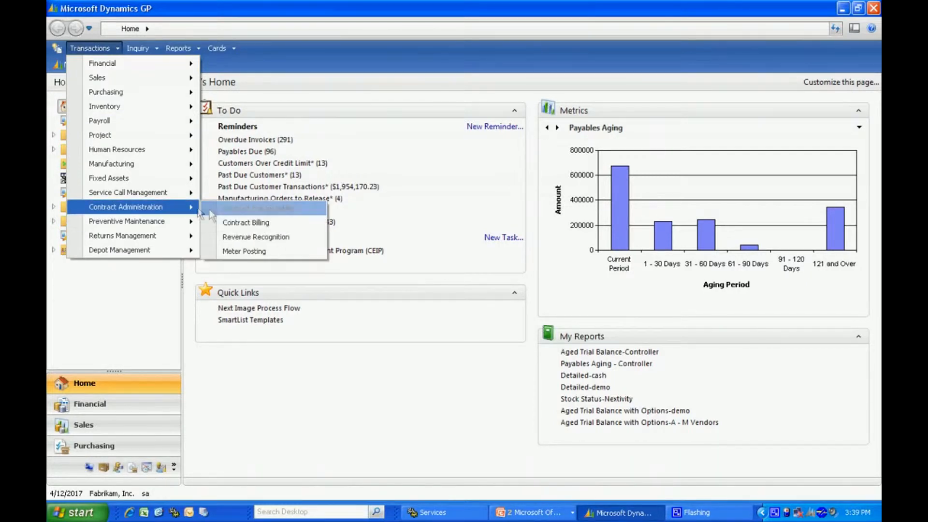
click(241, 222)
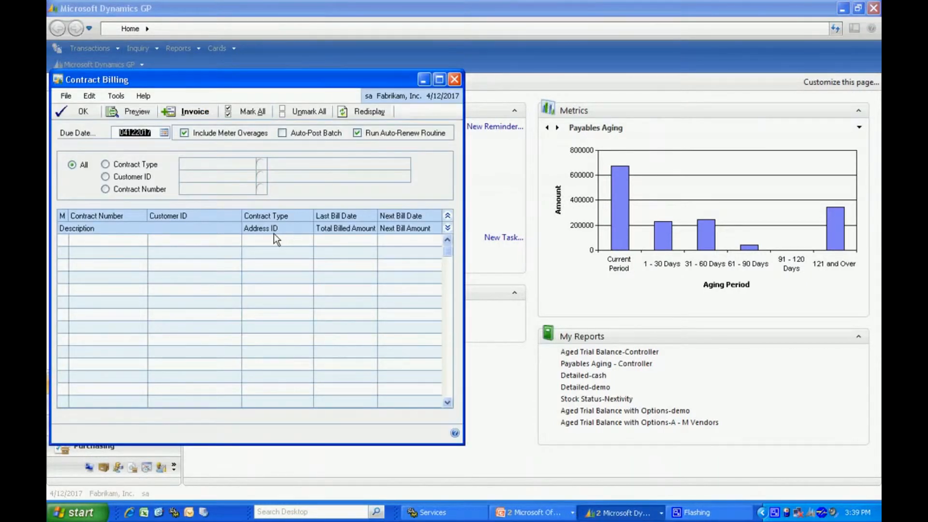
text(0501)
key(Tab)
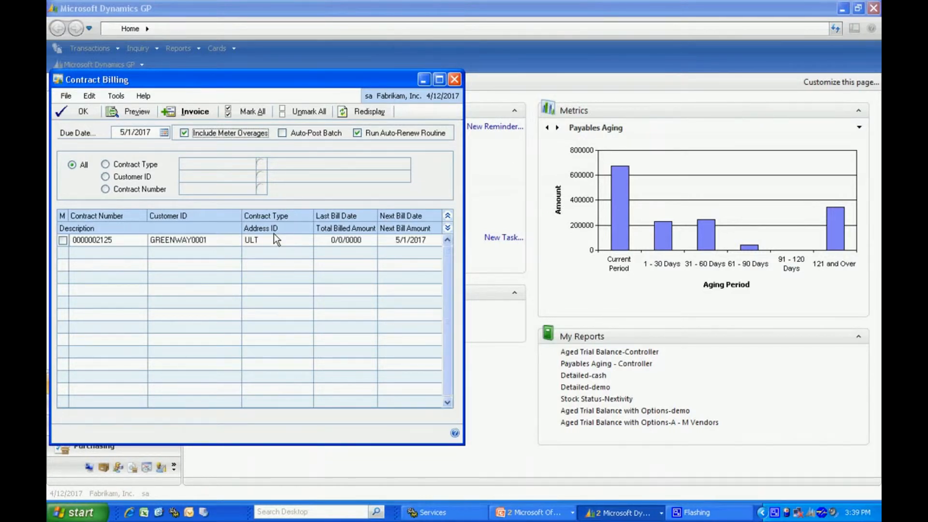
click(63, 241)
click(195, 113)
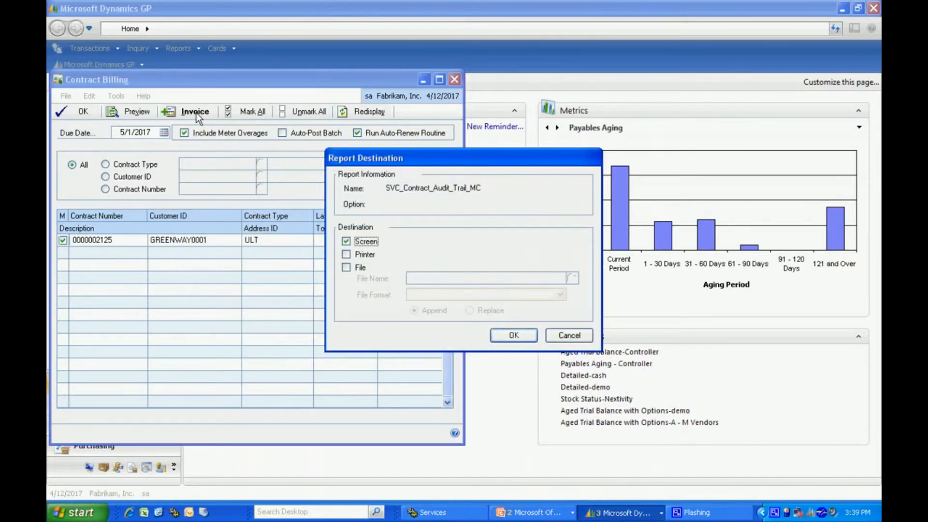
click(514, 336)
click(513, 337)
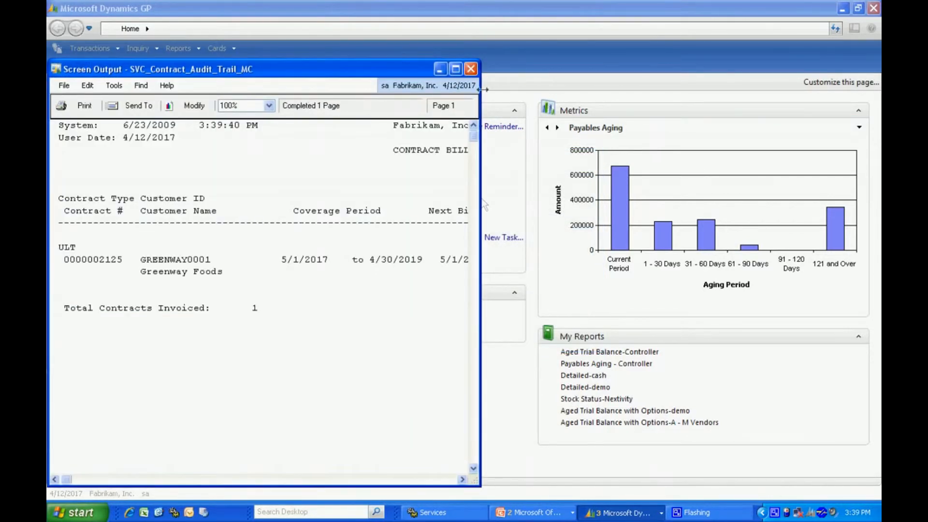
click(455, 69)
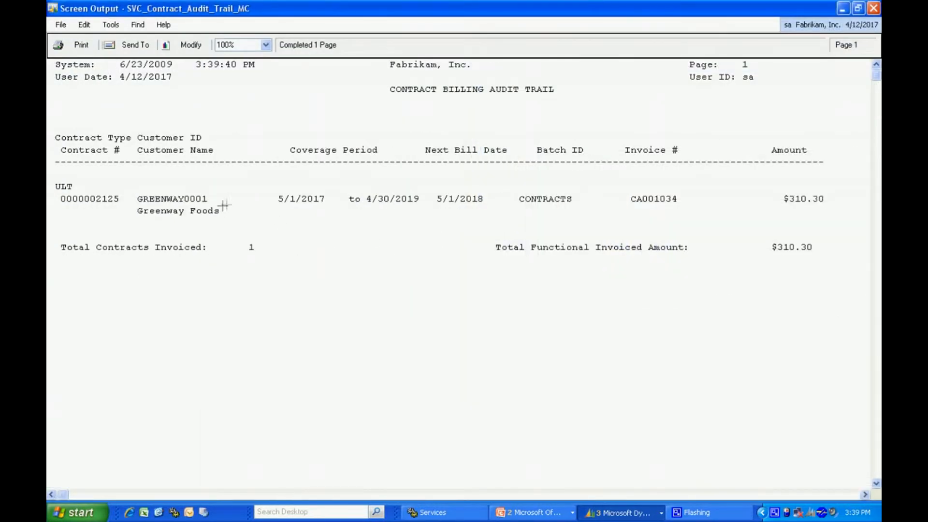
- Close the contract billing audit trail, the renewal audit report and the Contract Billing window
click(873, 8)
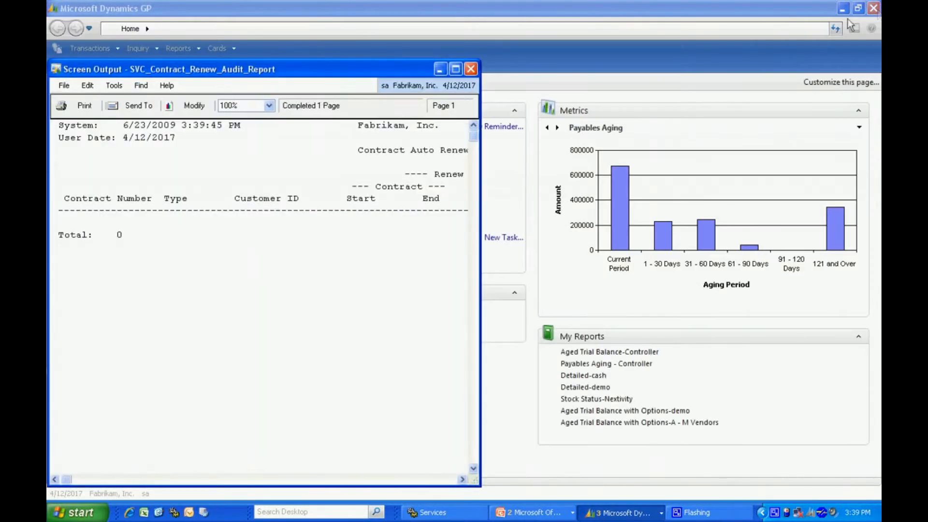
click(471, 70)
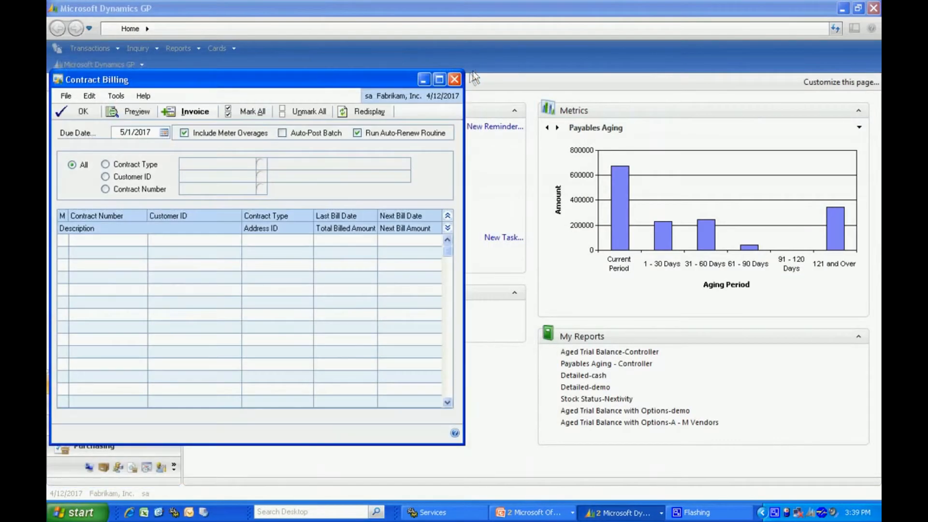
click(451, 79)
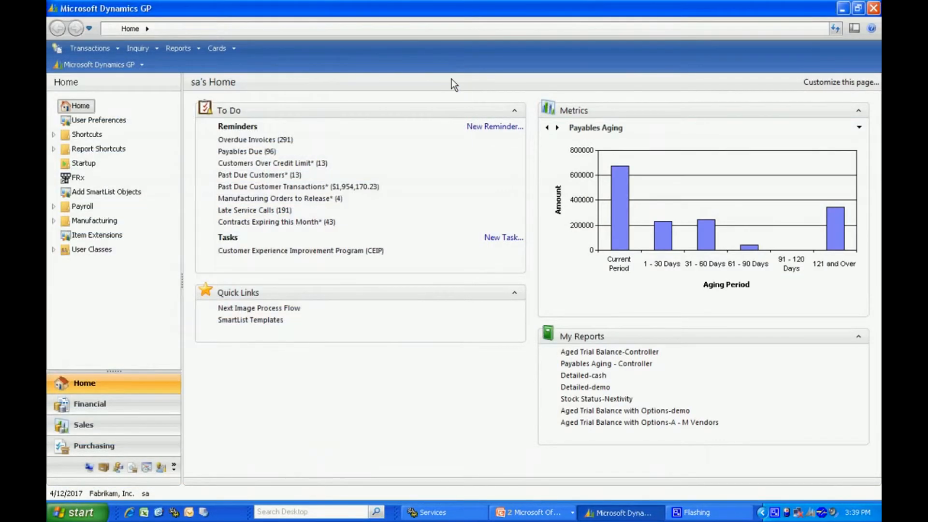
- Open Contract Revenue Recognition and select fiscal period Period 5 of fiscal year 2017
click(89, 50)
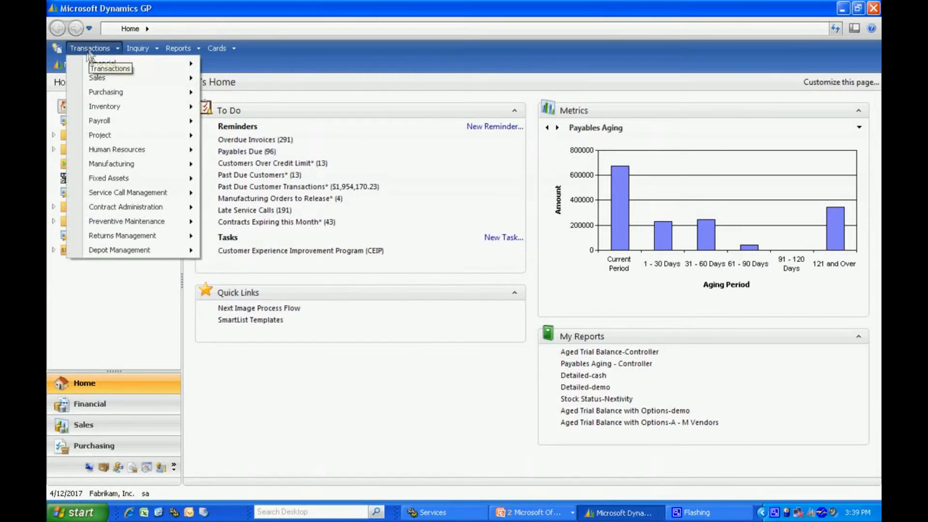
mouse_move(133, 207)
click(240, 237)
click(288, 155)
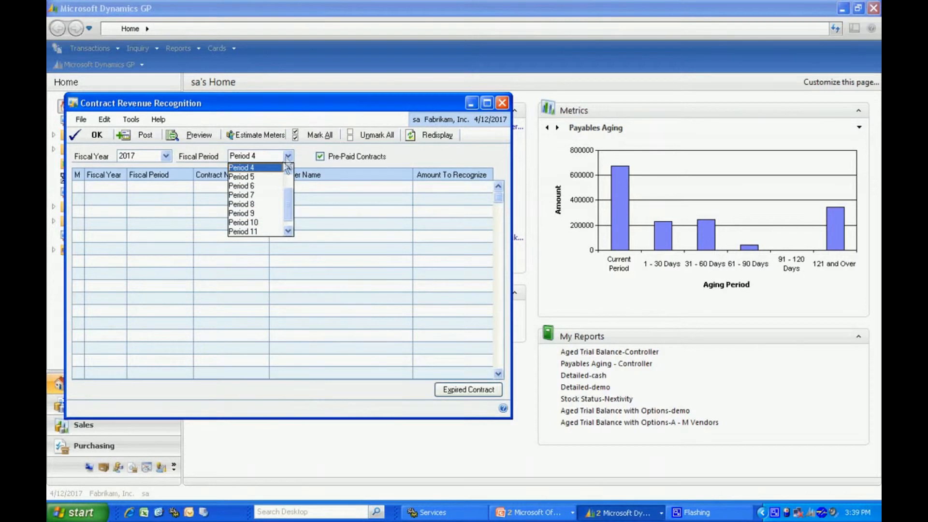
click(268, 177)
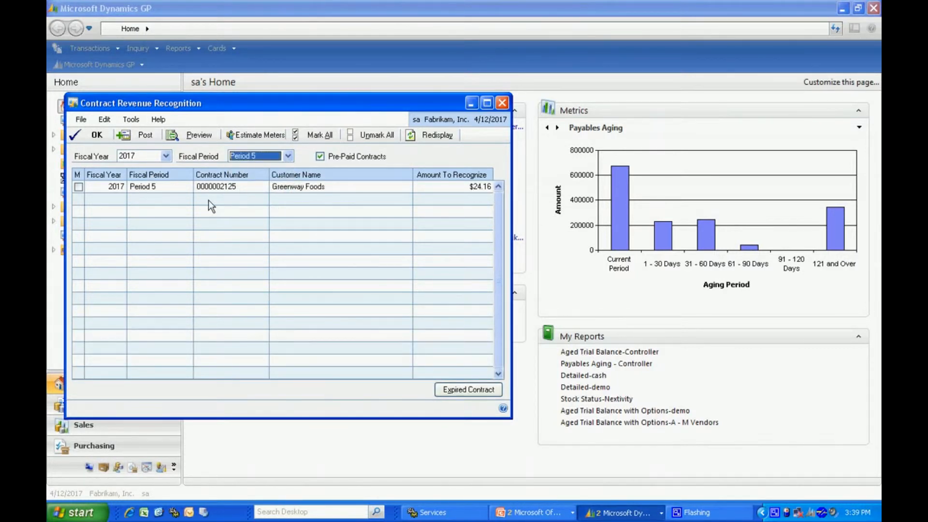
click(78, 187)
click(78, 188)
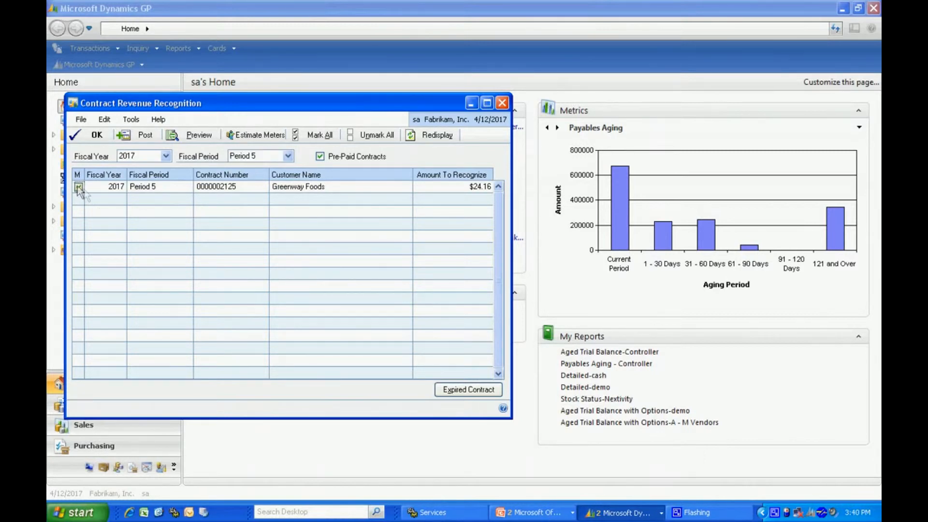
click(135, 137)
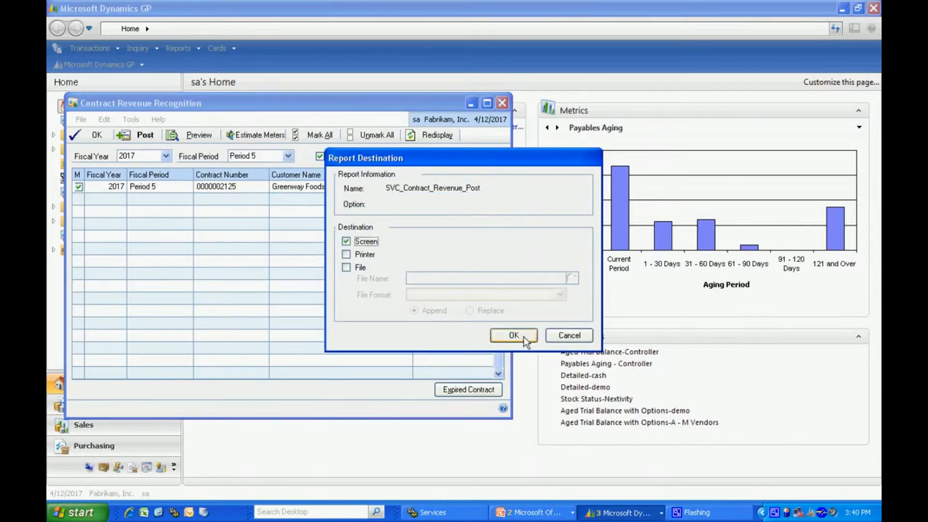
click(523, 336)
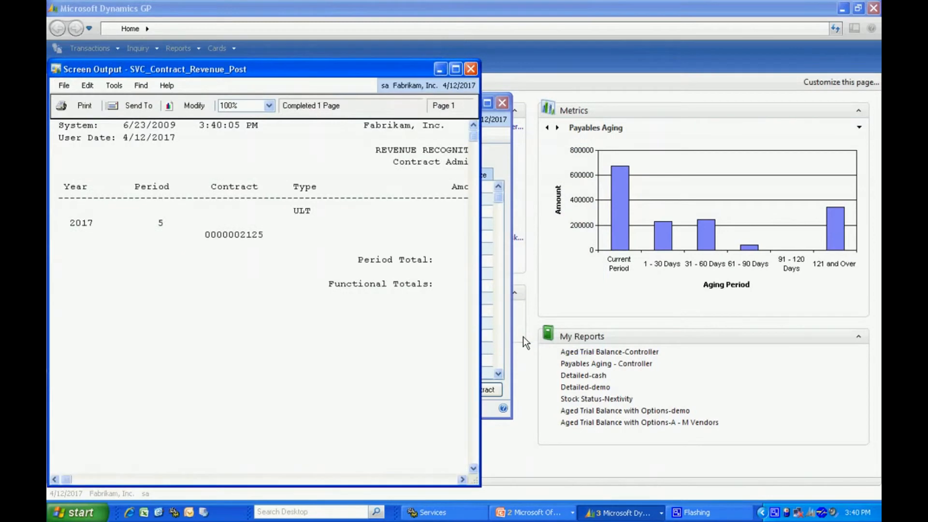
- Maximise the revenue recognition audit trail, then close it and the Contract Revenue Recognition window
click(456, 69)
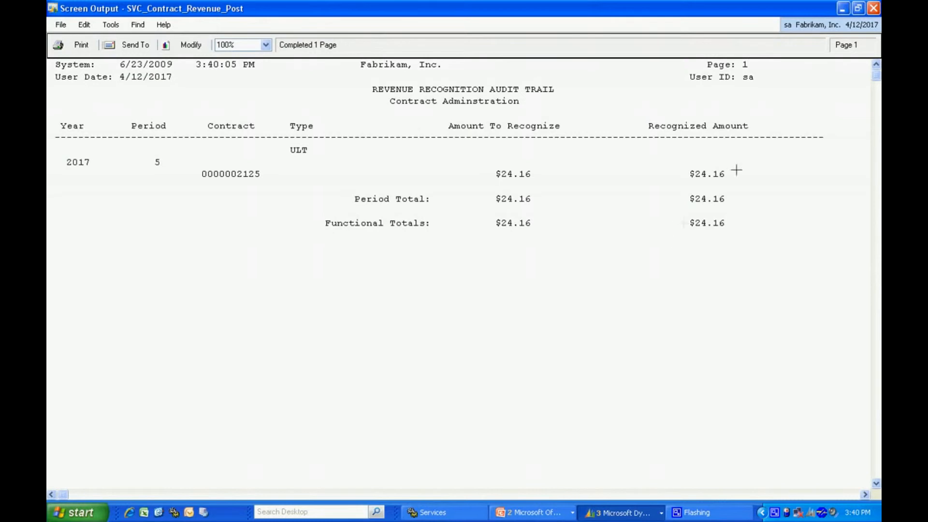
click(874, 9)
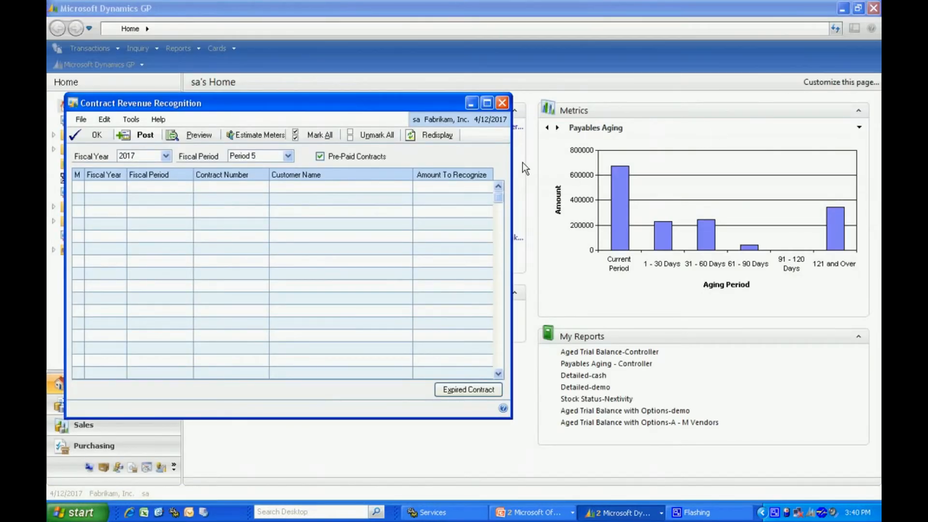
click(502, 103)
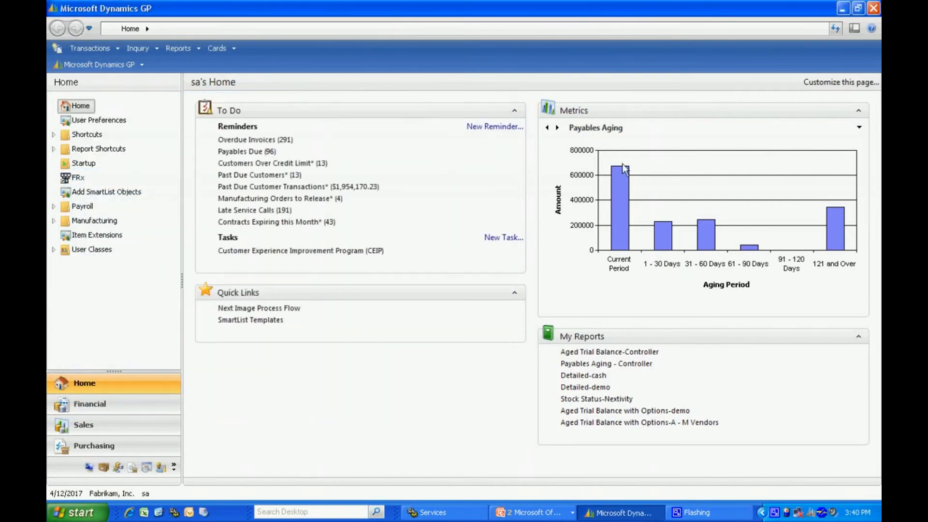